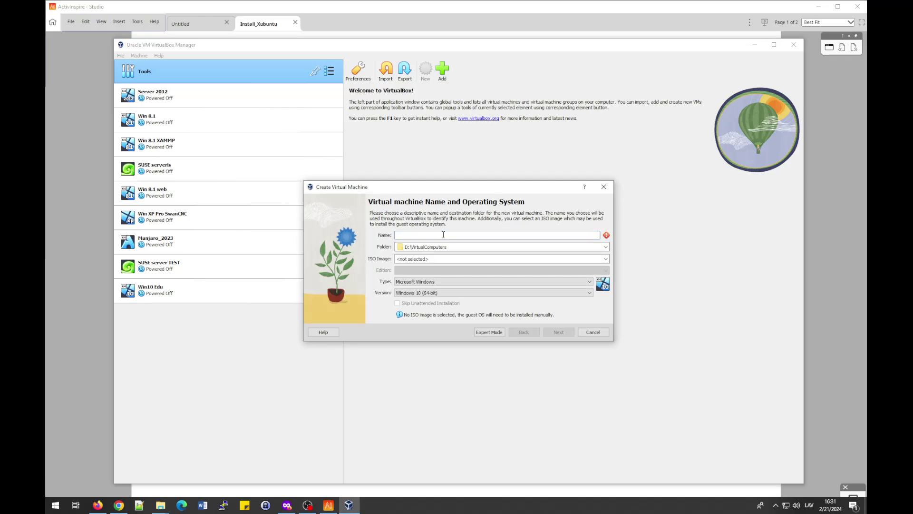
Name the new virtual machine Xubuntu 2024, keeping the D:\VirtualComputers folder and the Linux, Xubuntu (64-bit) guest type
text(xubuntu)
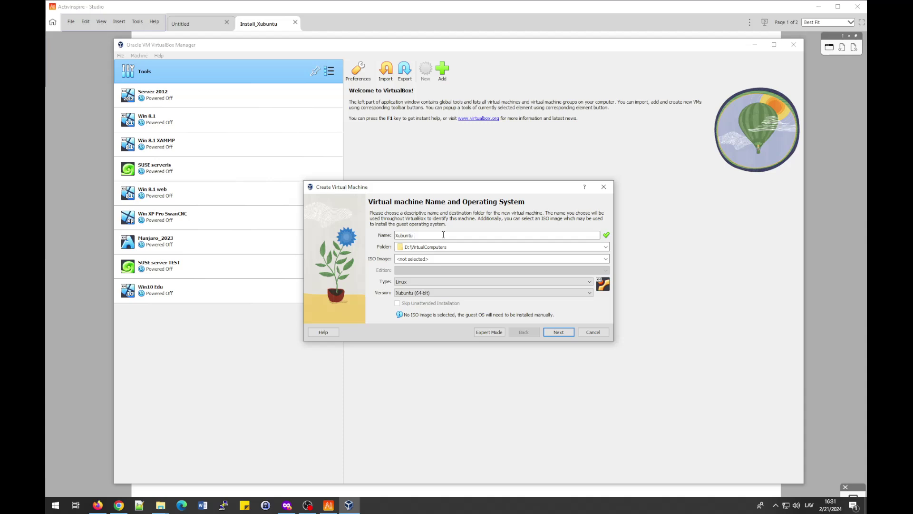
text( 2024)
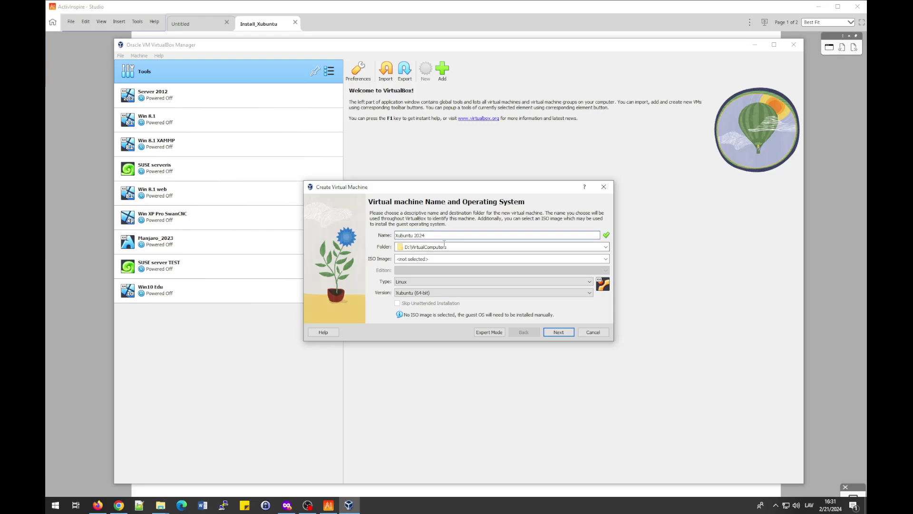
click(462, 247)
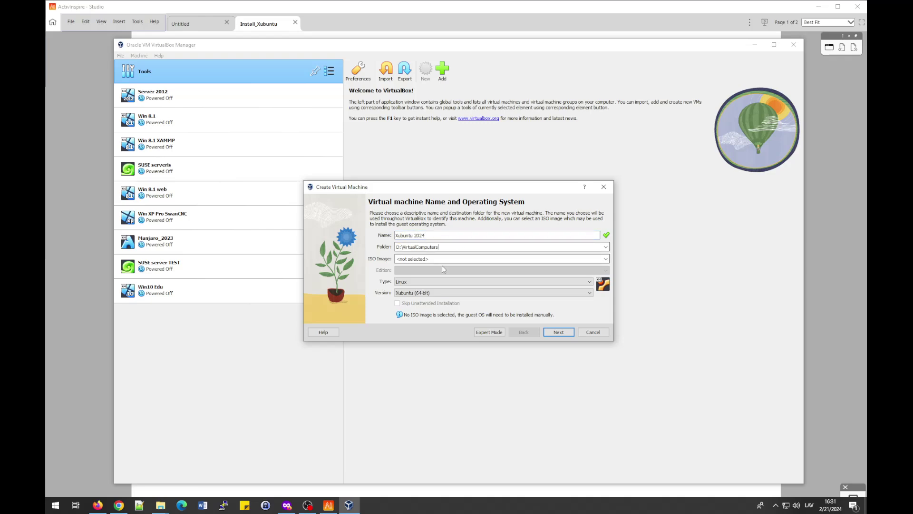
click(437, 282)
click(437, 294)
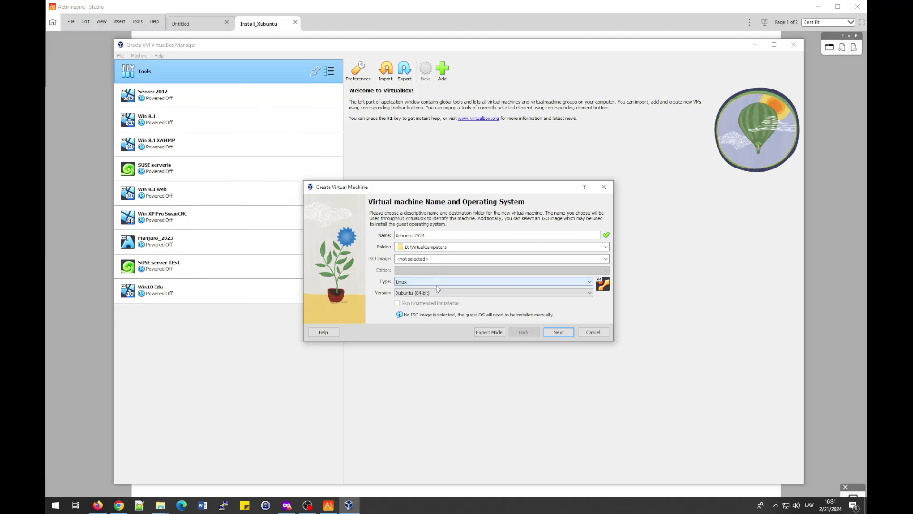
click(438, 292)
click(438, 295)
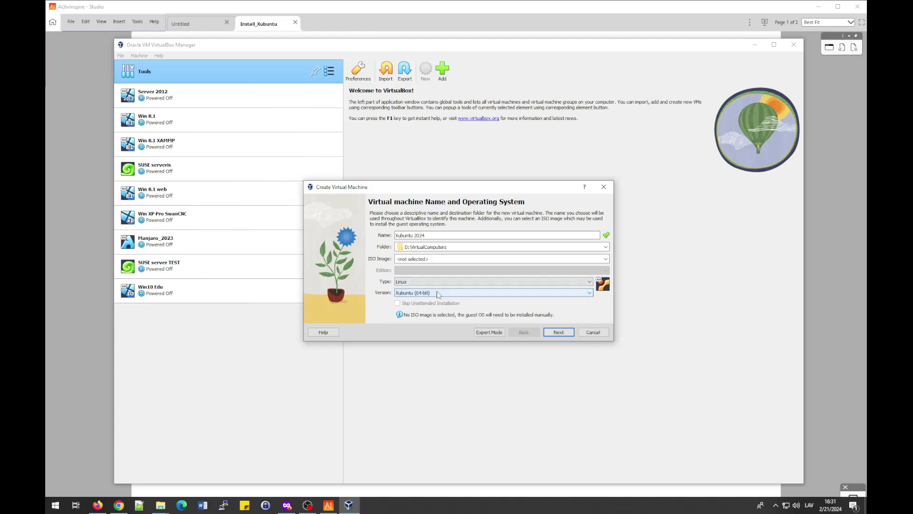
click(559, 332)
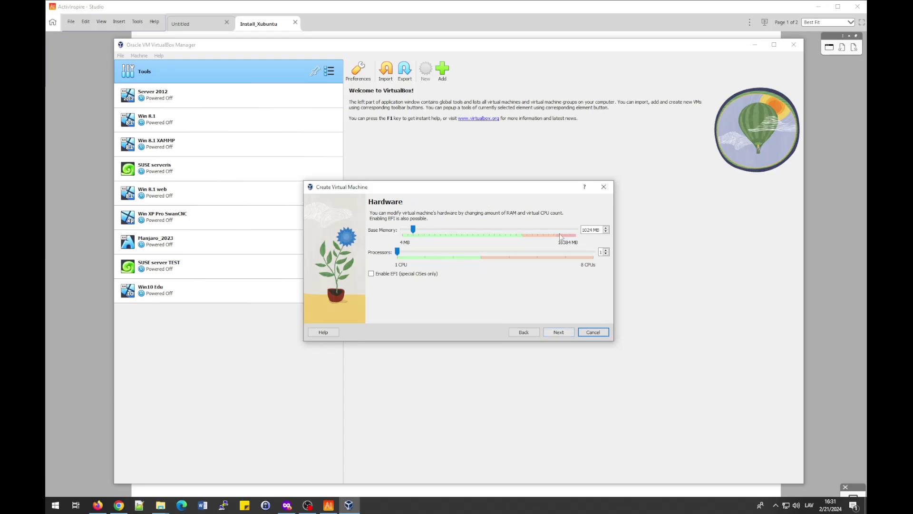
Give the virtual machine 2048 MB of base memory and a new 21.43 GB virtual hard disk, and finish creating it
drag(417, 232, 424, 225)
click(564, 333)
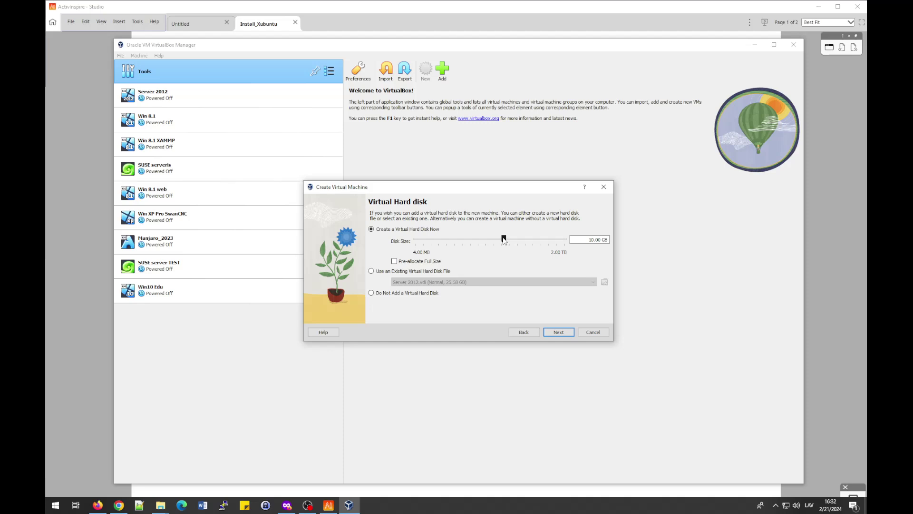
drag(504, 240, 513, 239)
click(559, 333)
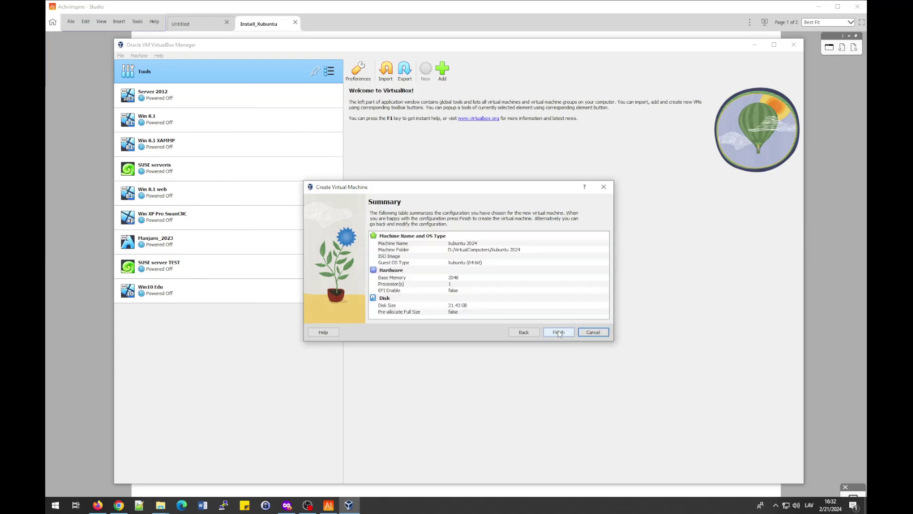
click(559, 333)
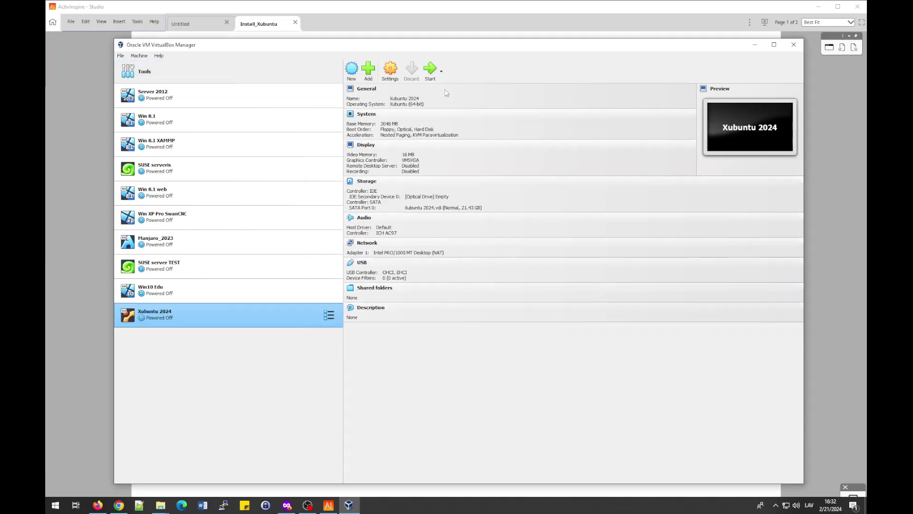
Set the video memory of the Xubuntu 2024 machine to 128 MB in its display settings
click(390, 71)
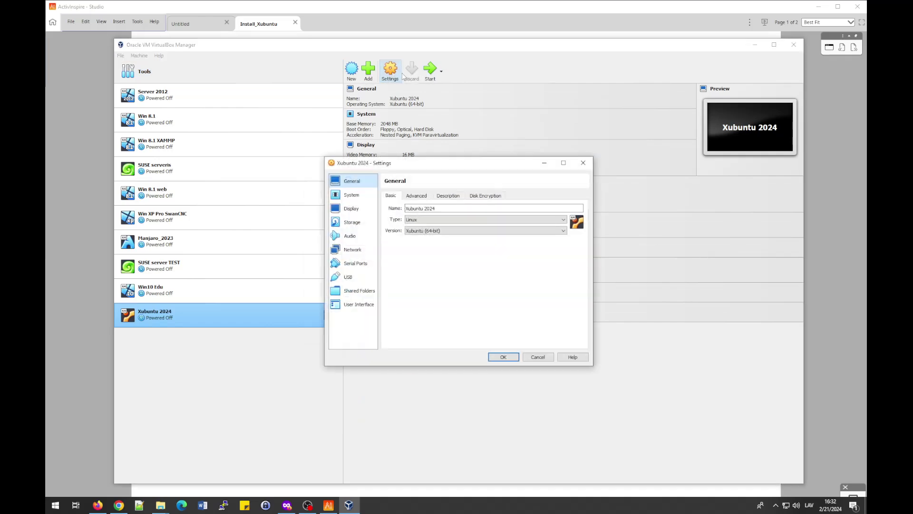
click(353, 209)
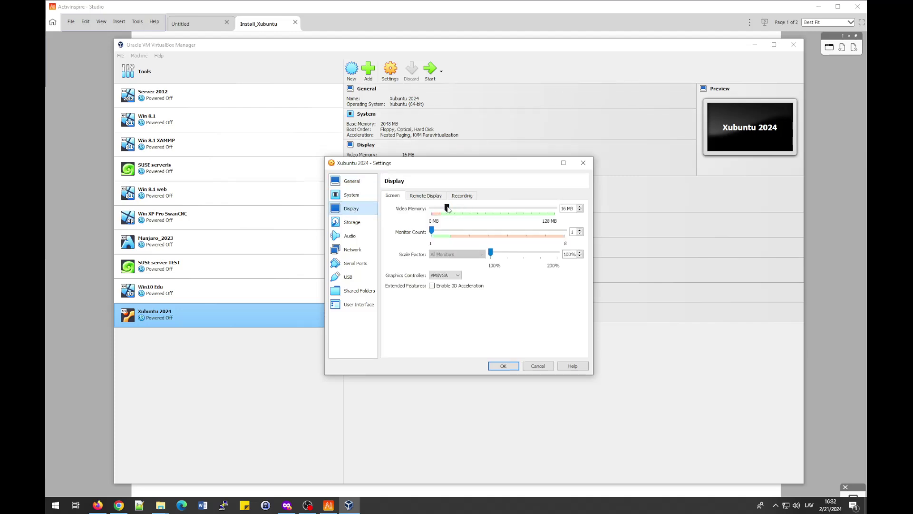
drag(447, 210, 556, 217)
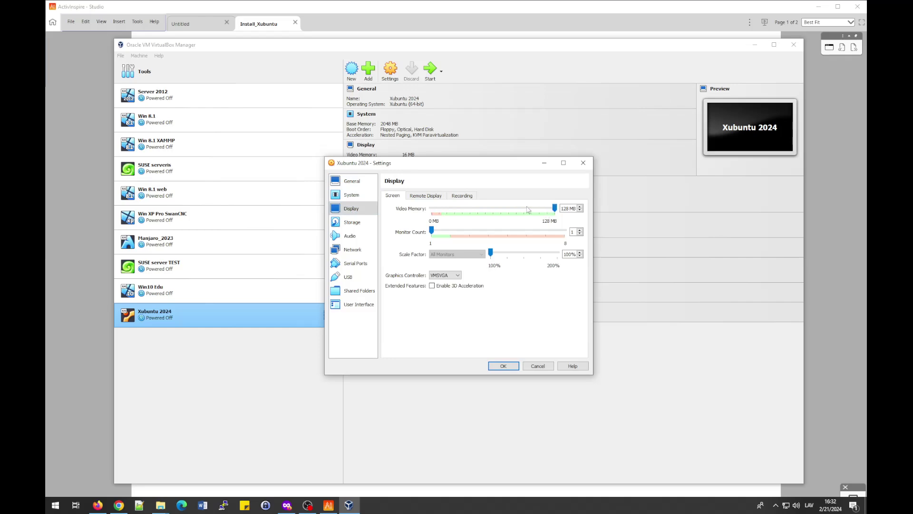
Load xubuntu-22.04.3-desktop-amd64.iso from E:\Install\ISO into the empty optical drive of the IDE controller
click(353, 223)
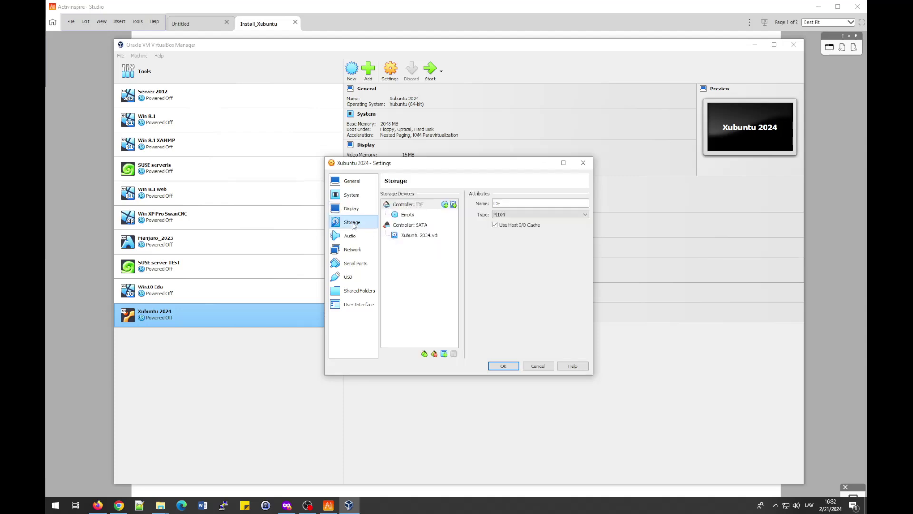
click(402, 216)
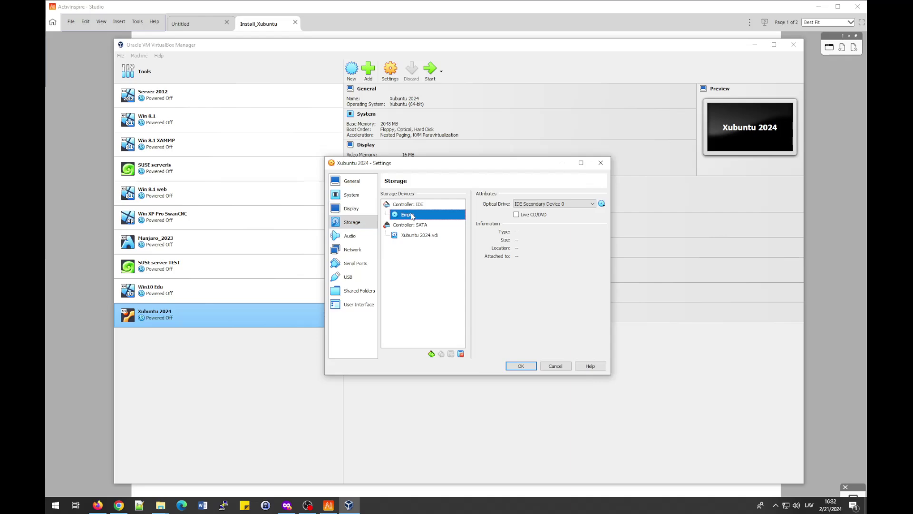
click(602, 204)
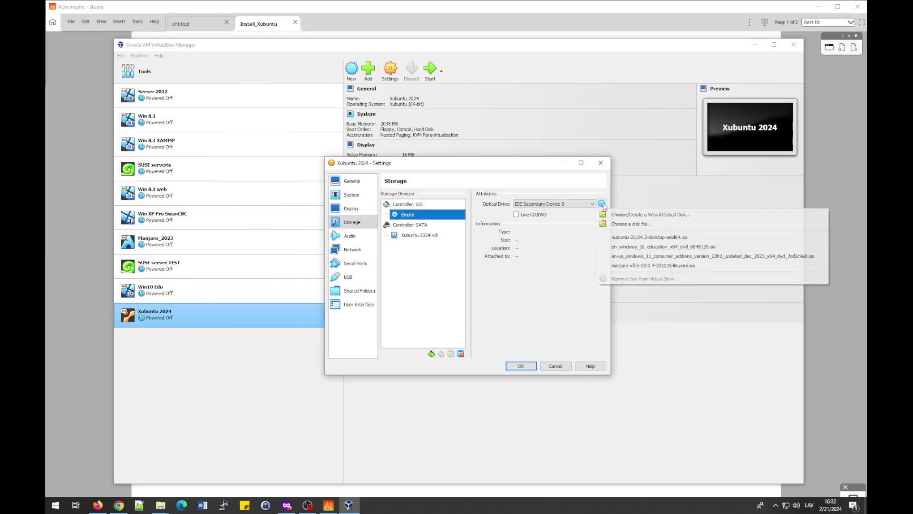
click(632, 225)
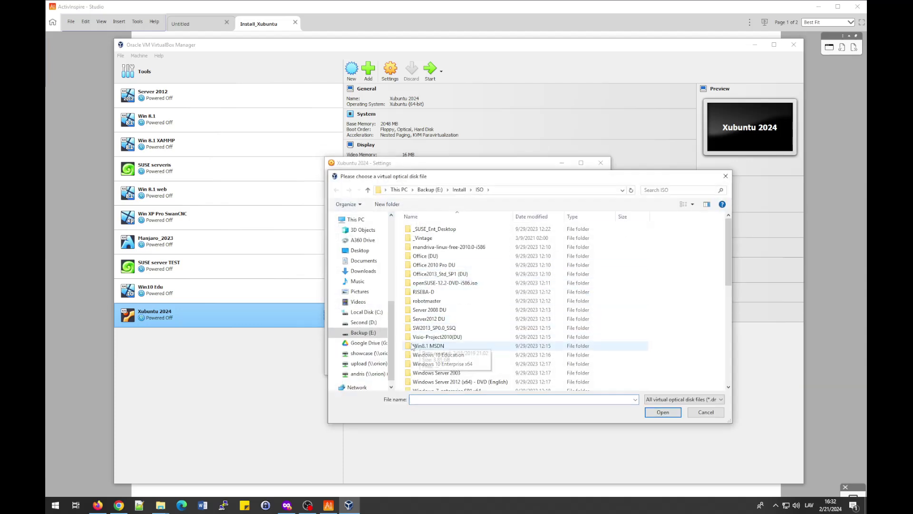
click(367, 334)
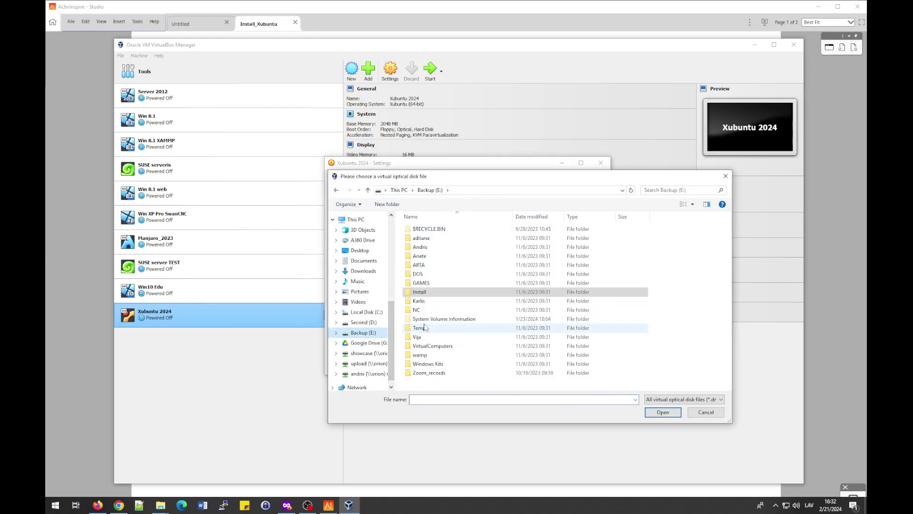
double_click(422, 293)
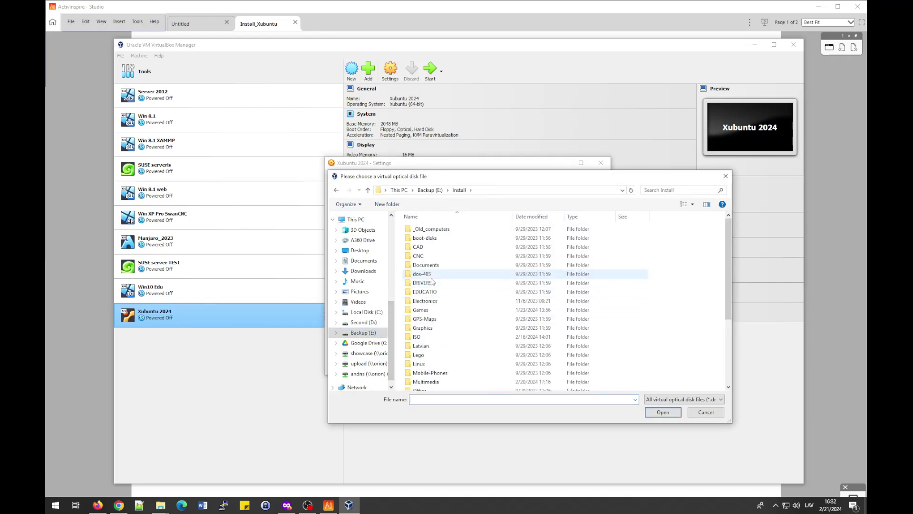
double_click(421, 338)
scroll(485, 335, down, 8)
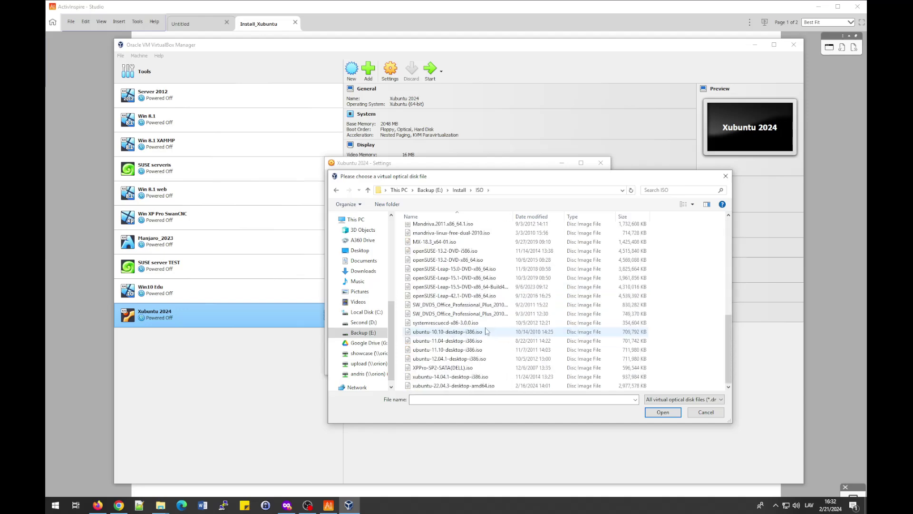
click(458, 386)
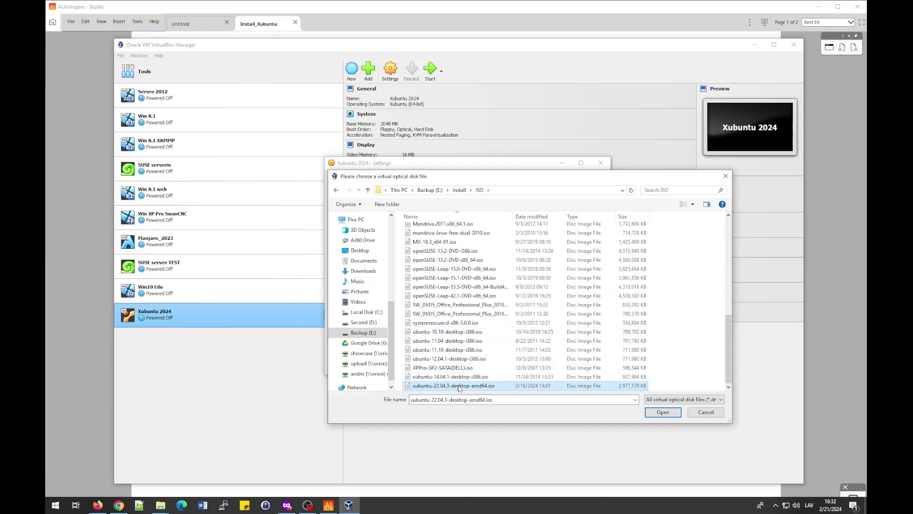
click(664, 413)
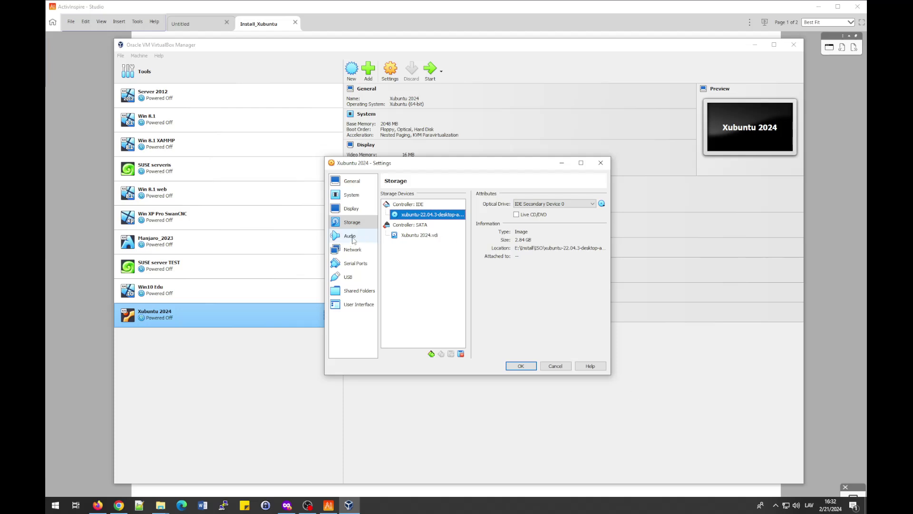
Attach network adapter 1 to the NAT Network named Linux NAT and save the machine settings
click(352, 249)
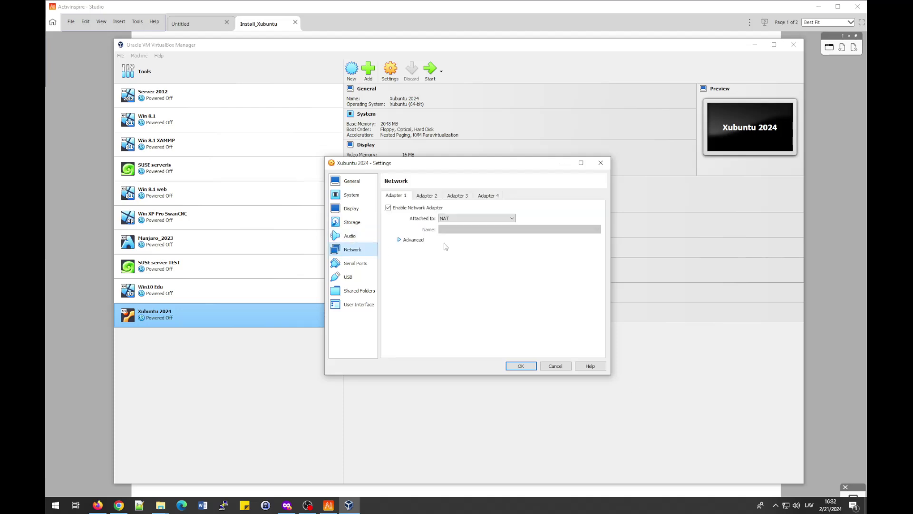
click(478, 219)
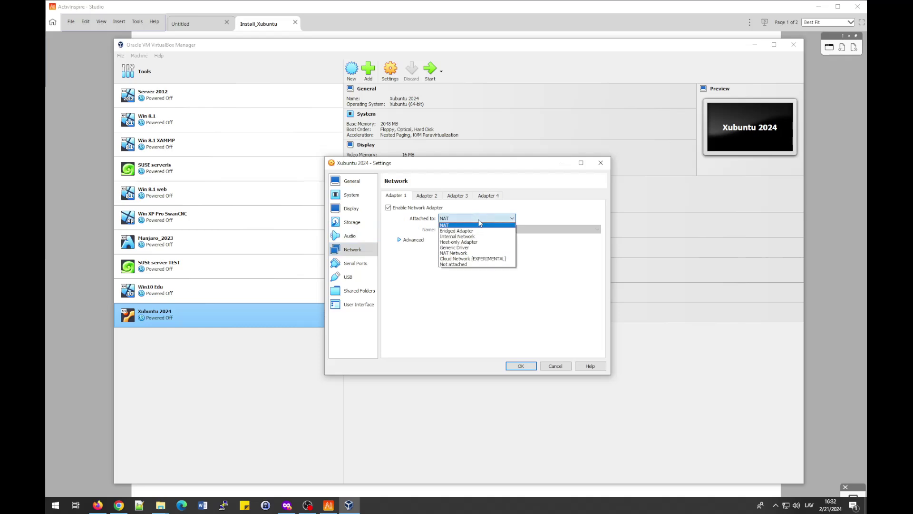
click(464, 255)
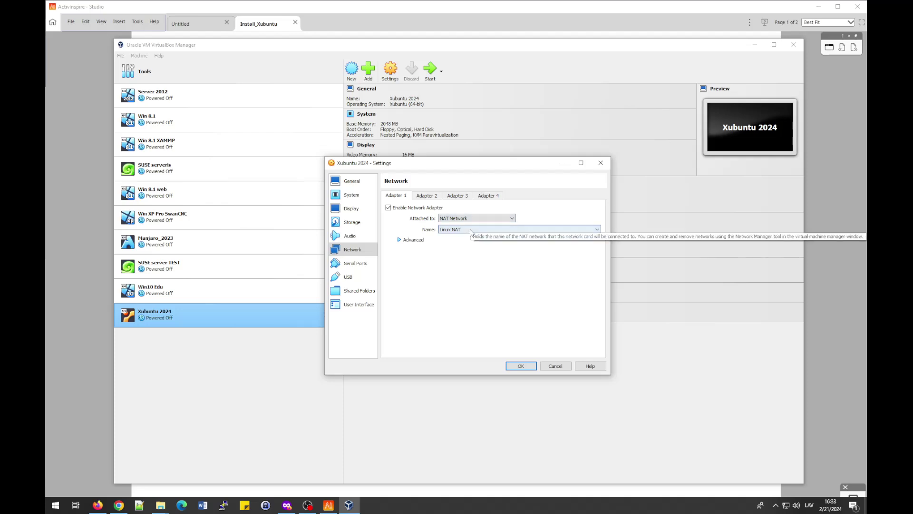
click(521, 366)
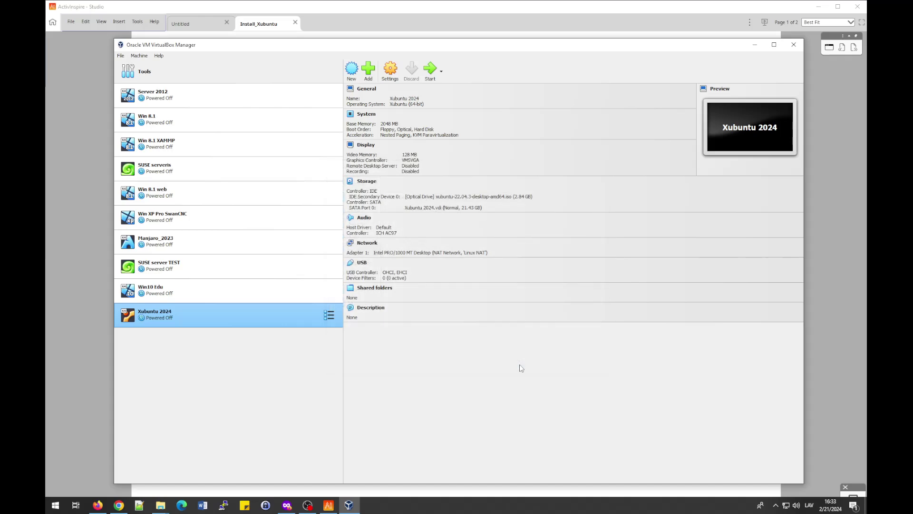
Start the Xubuntu 2024 machine, boot the Try or Install Xubuntu entry, and reposition its window so it is fully on screen
click(431, 71)
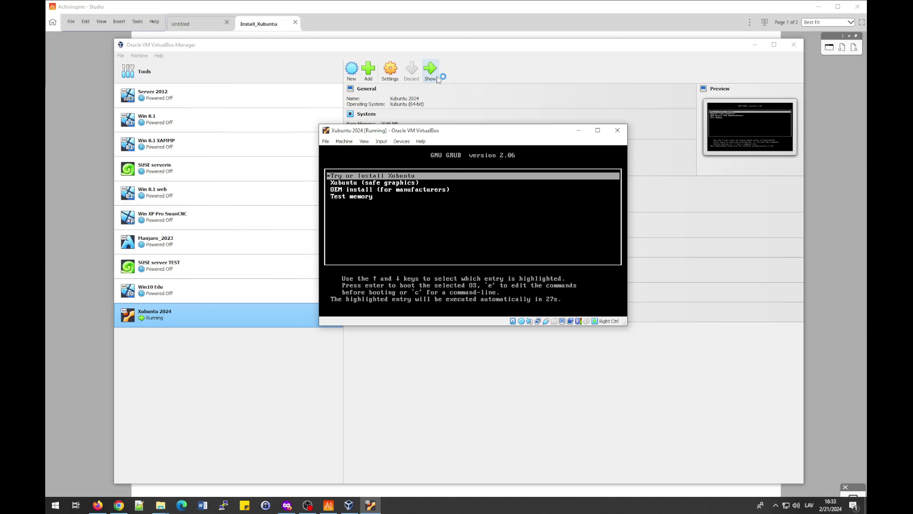
key(Return)
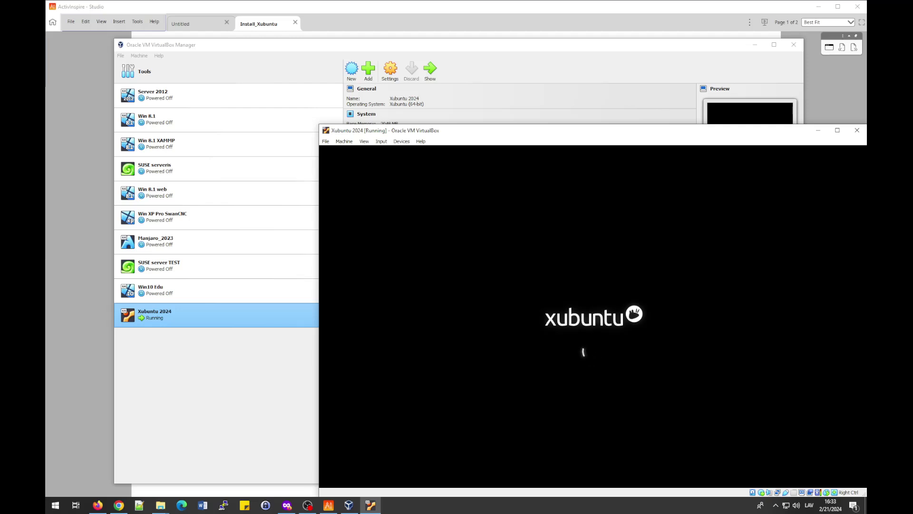
drag(619, 131, 509, 73)
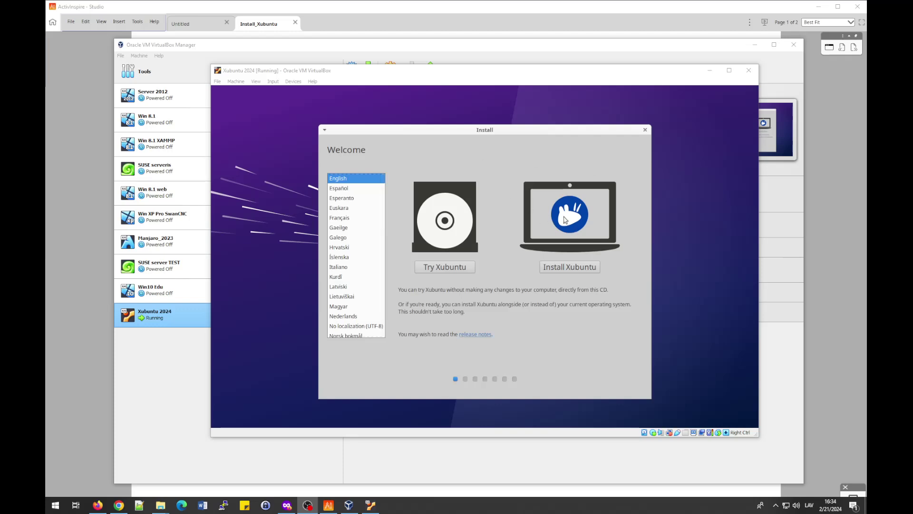
Begin installing Xubuntu in English with the English (US) keyboard layout, a normal installation, and updates downloaded during installation
click(574, 269)
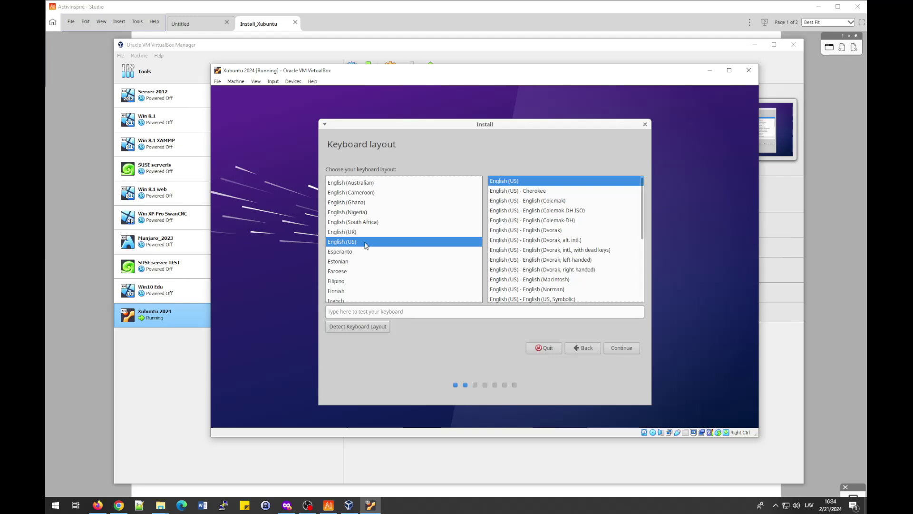
click(627, 350)
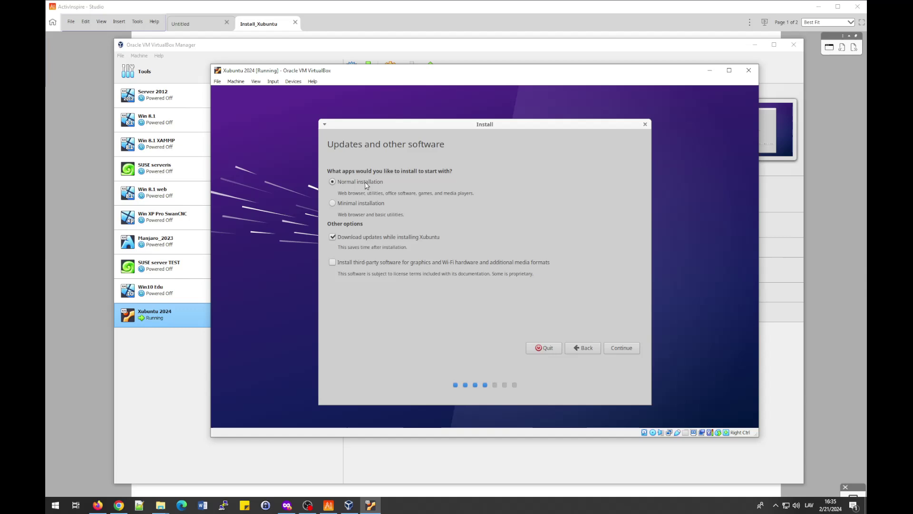
click(616, 348)
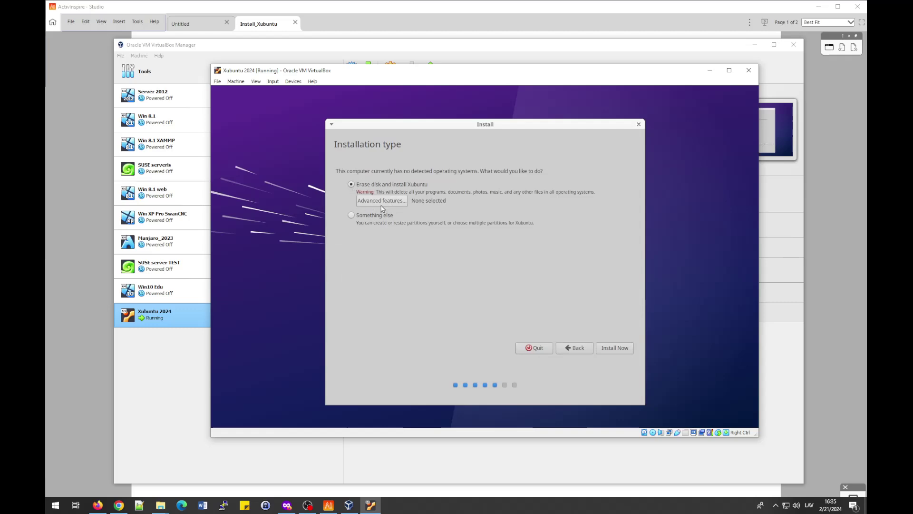
Install with the Erase disk option, approve writing the partition changes, and accept Riga as the location
click(616, 349)
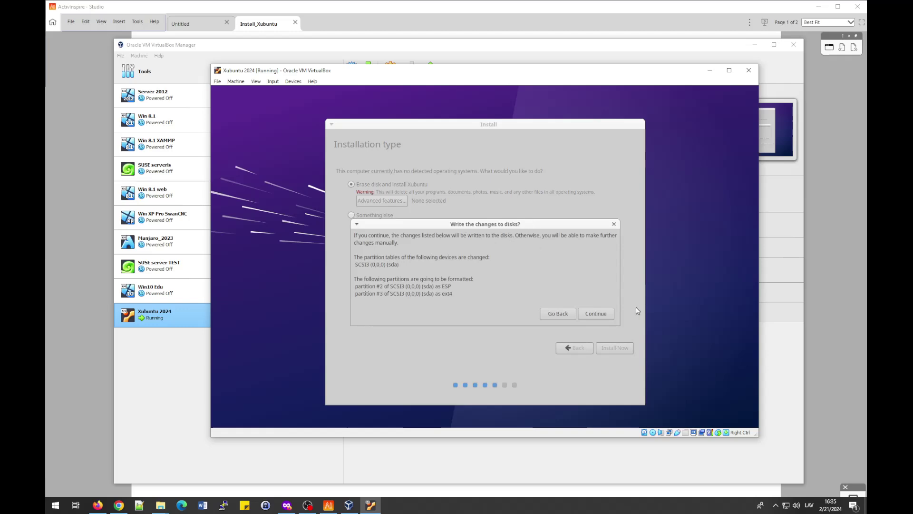
click(600, 313)
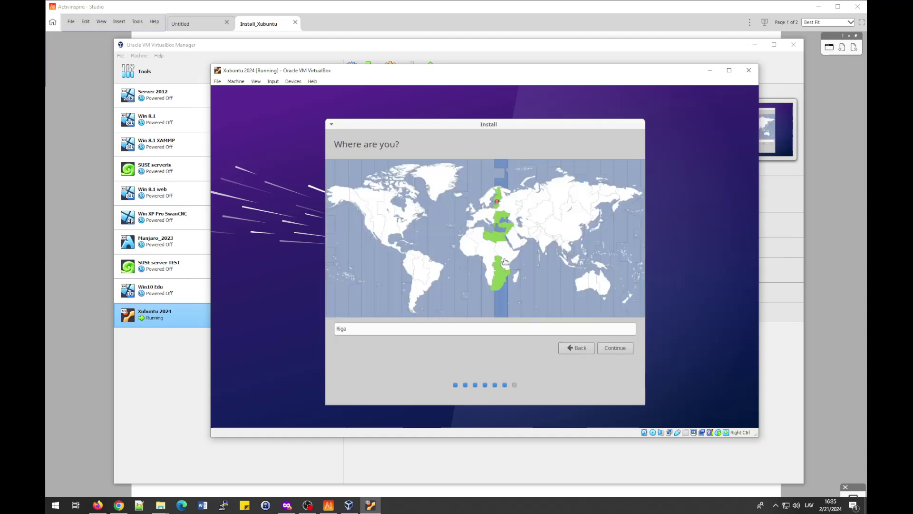
click(613, 350)
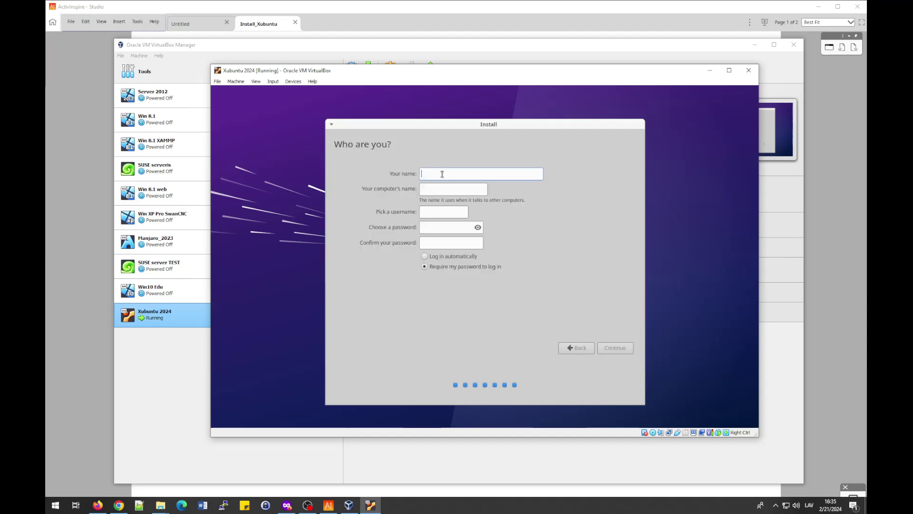
Enter User01 as the account's full name and set the computer's name to XU, keeping the suggested username
text(User01)
click(471, 188)
drag(471, 188, 402, 187)
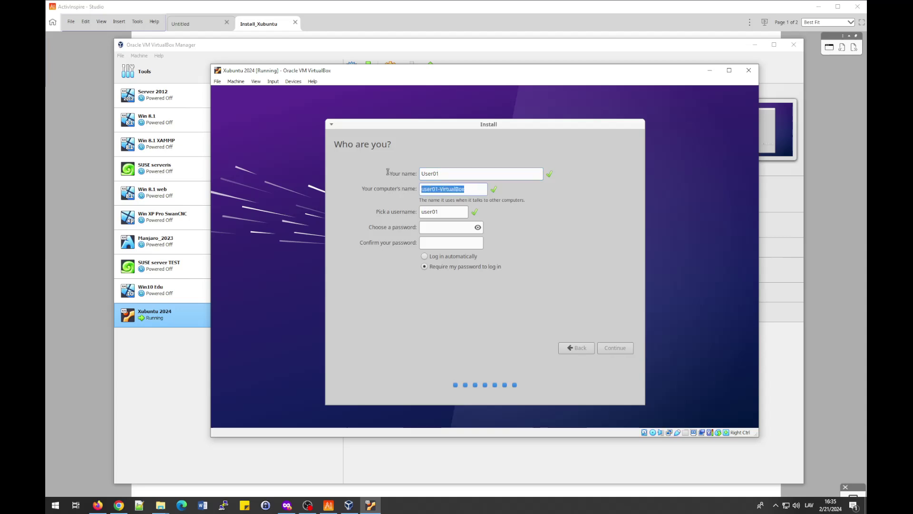
text(XU)
click(441, 211)
Enter and confirm the account password, keep the password required at login, and continue the installation
click(439, 230)
text(********)
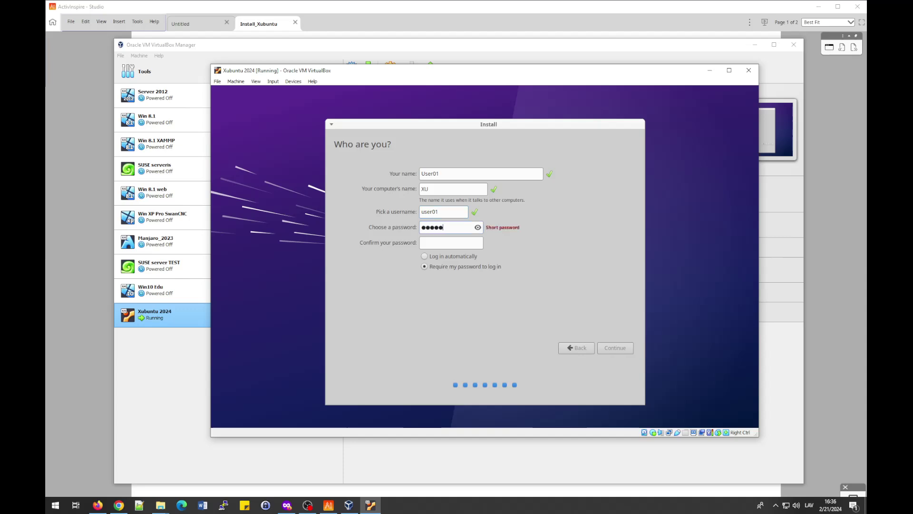
key(Tab)
text(********)
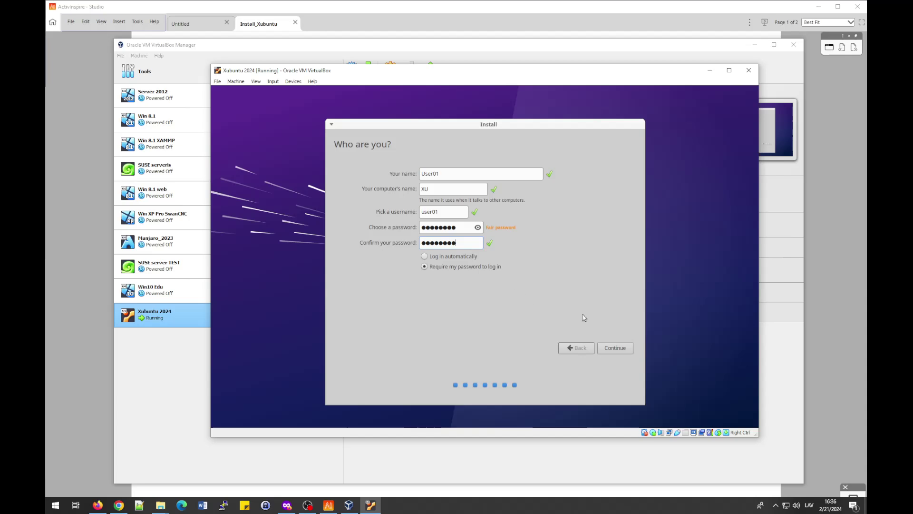
click(615, 349)
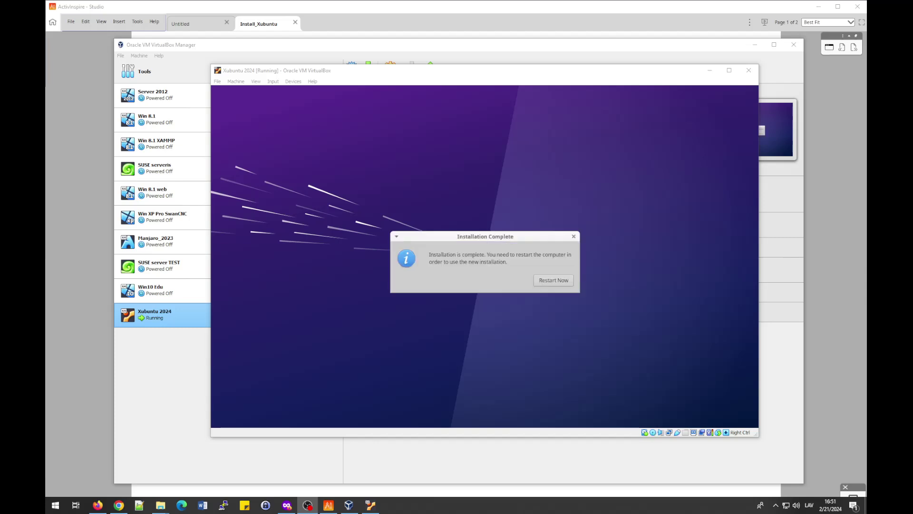
Restart the machine into the new installation and log in as User01 with the account password
click(555, 283)
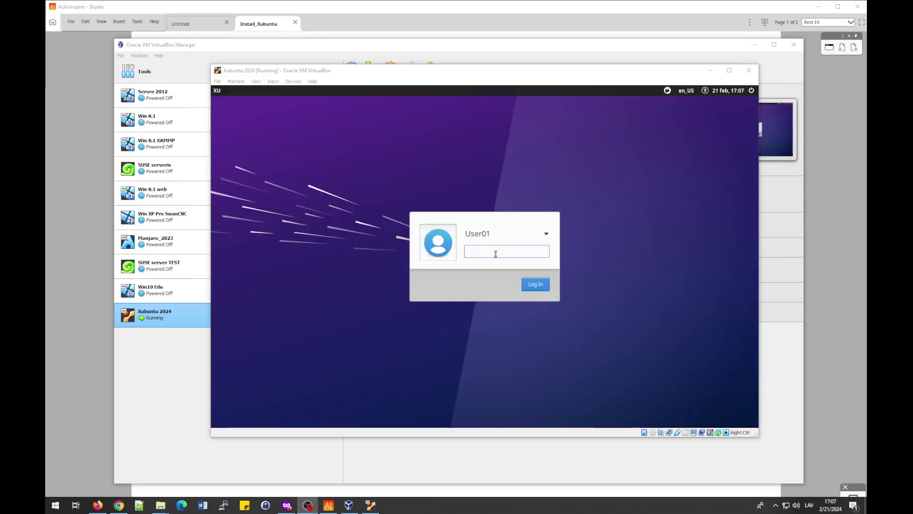
click(496, 253)
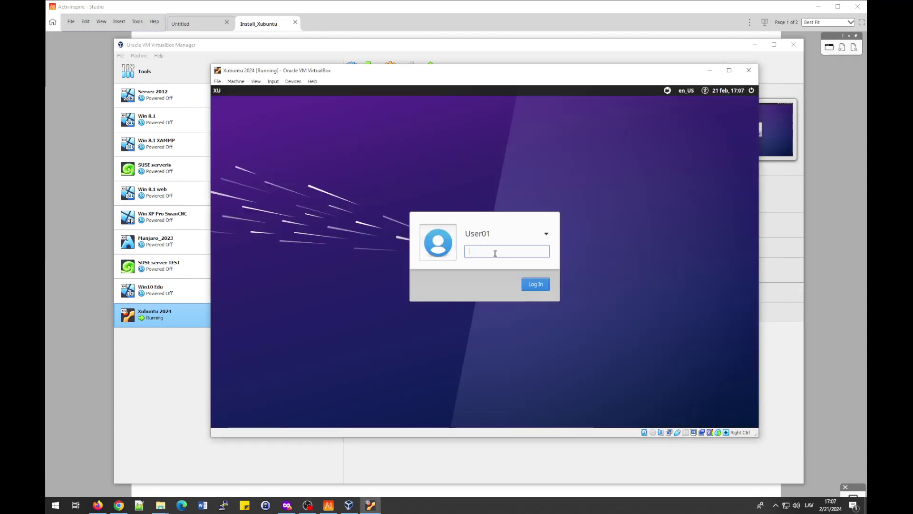
text(********)
click(534, 285)
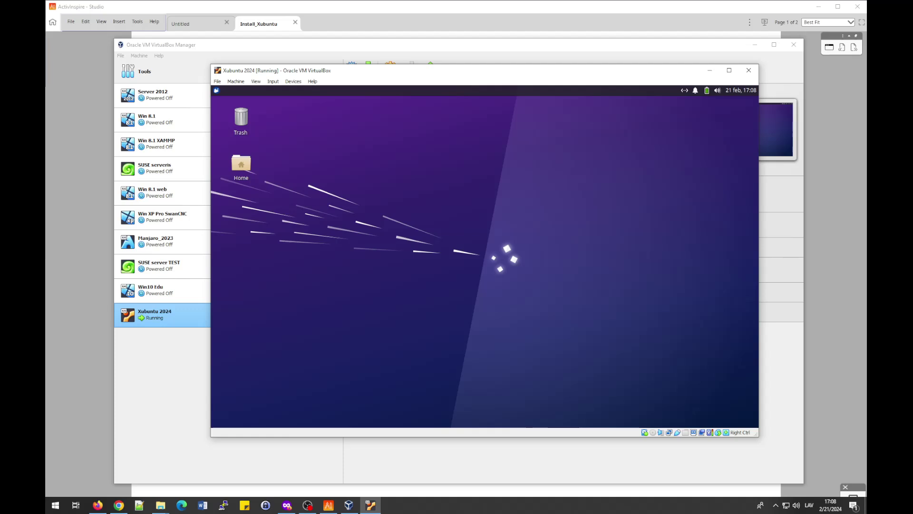
Switch to the Install_Xubuntu presentation in ActivInspire
click(328, 505)
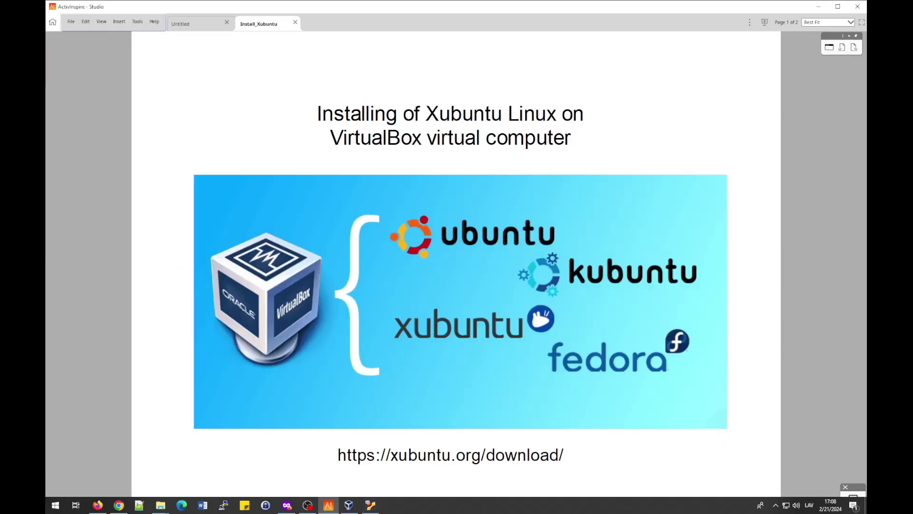